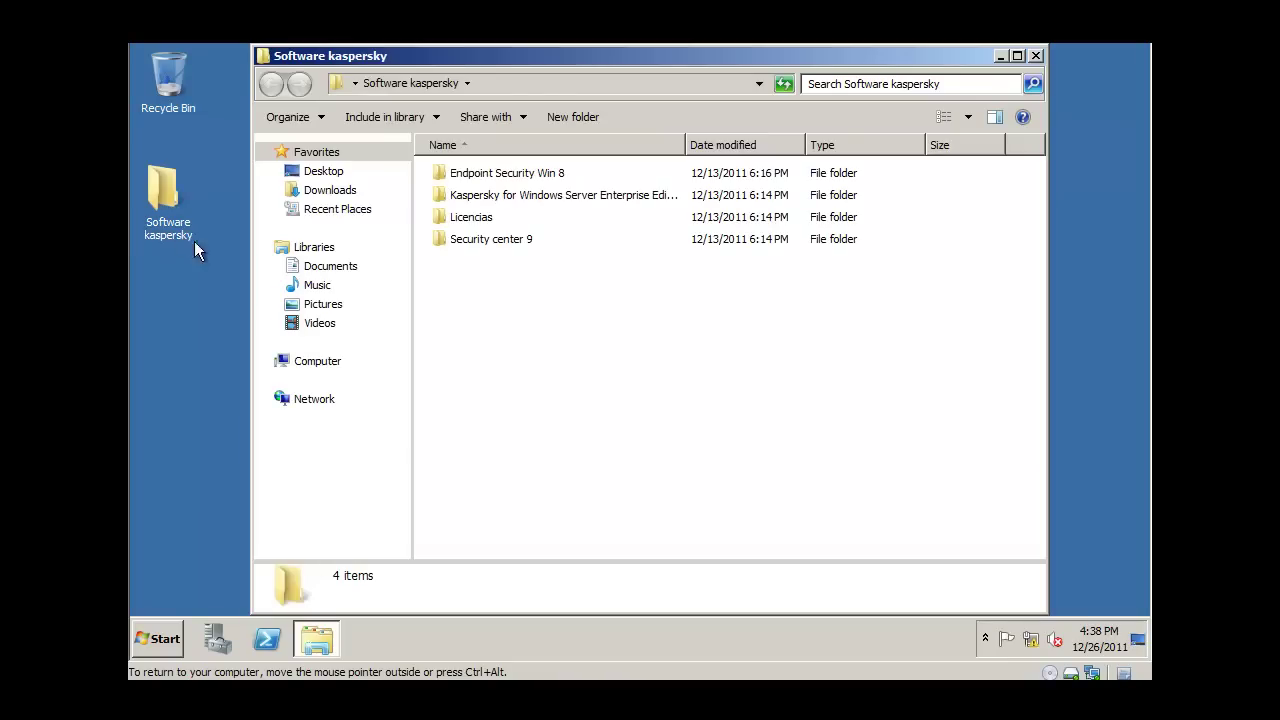
Launch the ksc9.0.2786en installer from the Security center 9 folder
double_click(500, 240)
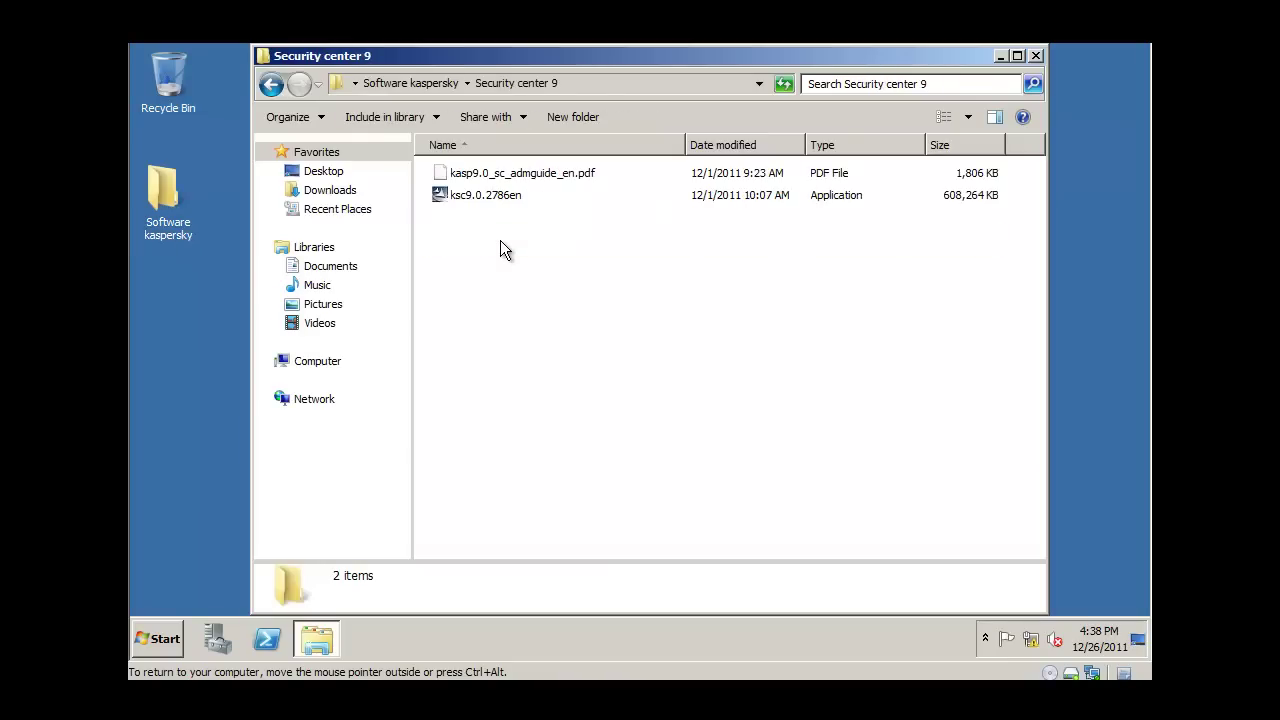
double_click(484, 194)
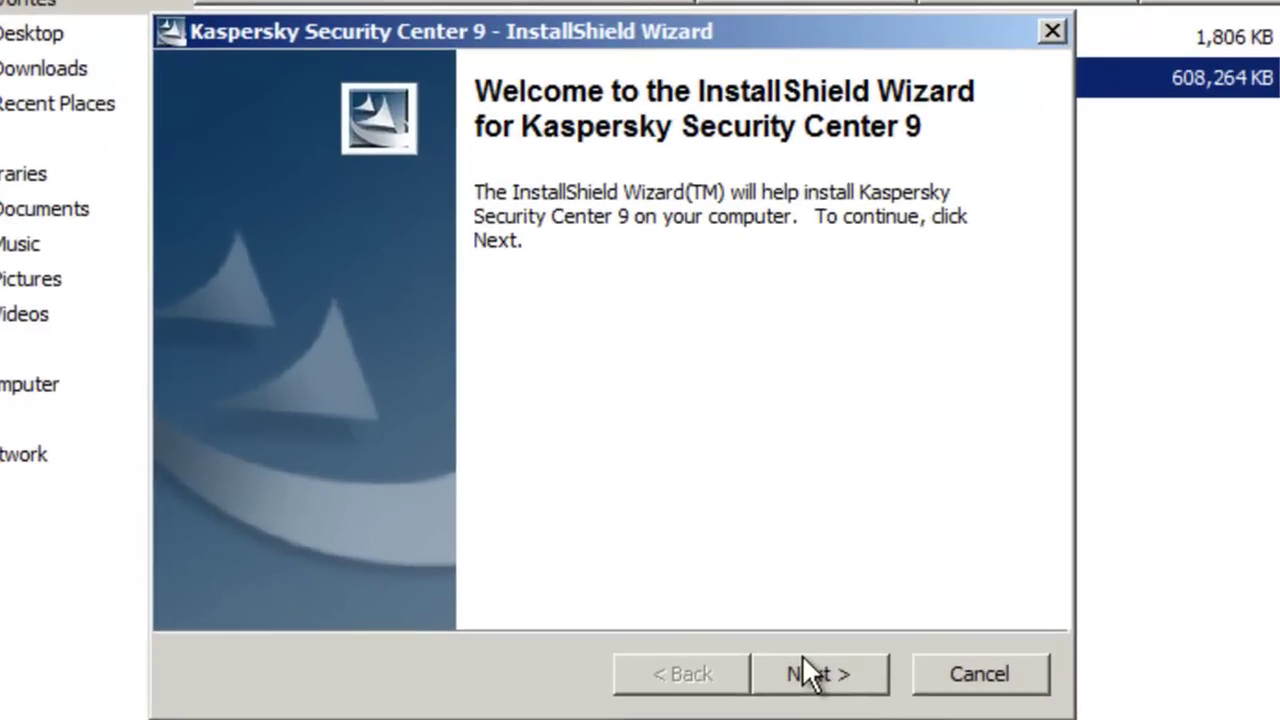
Extract the setup files to C:\KSC9\english and run the Administration Server setup
left_click(745, 515)
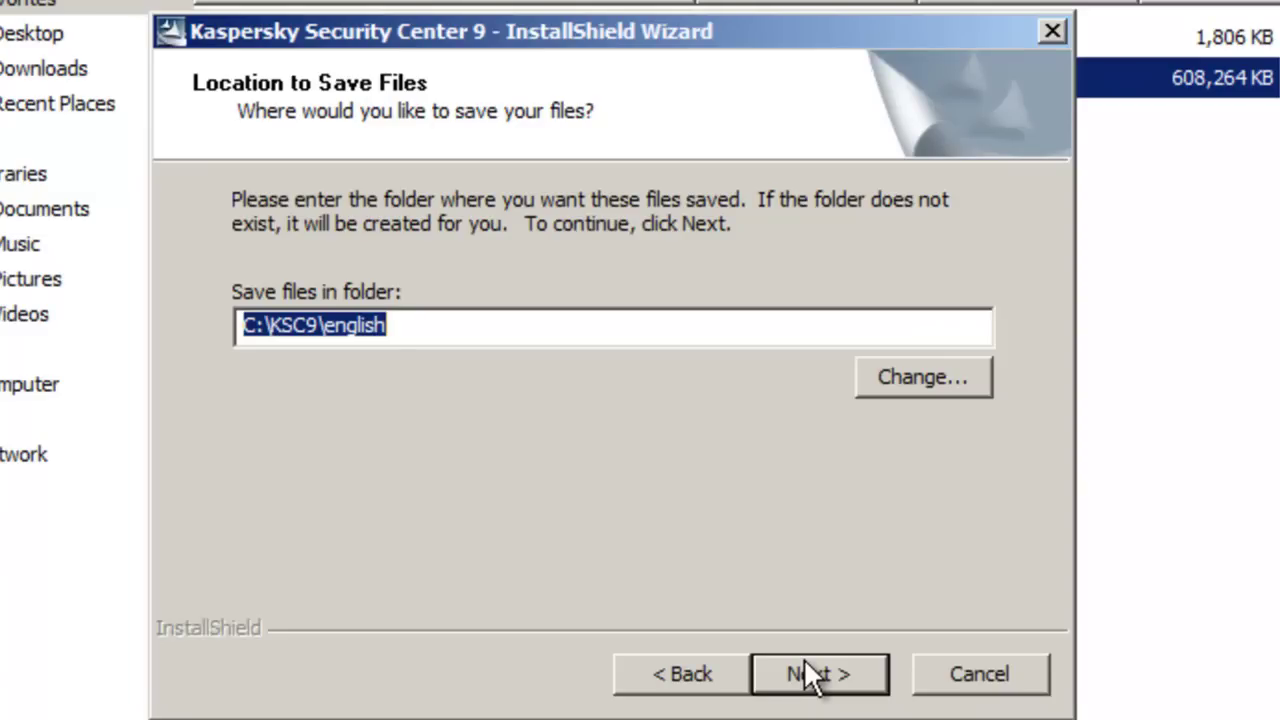
left_click(805, 662)
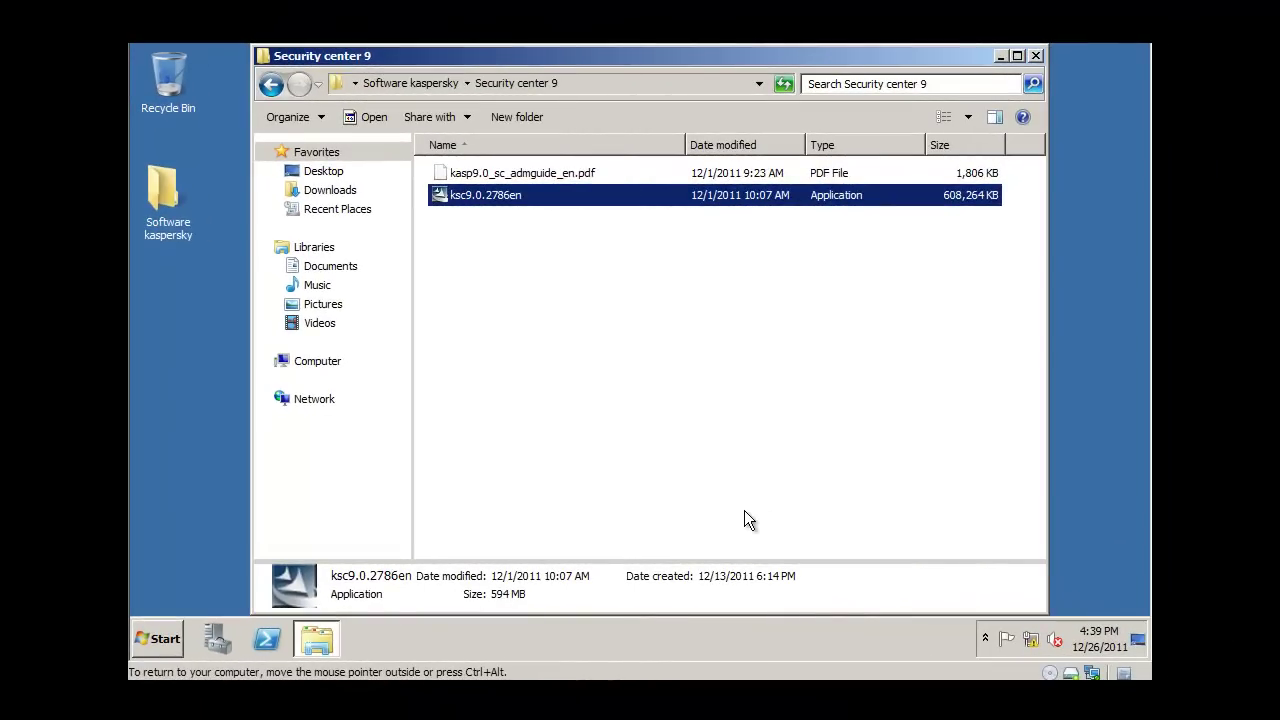
key("Return")
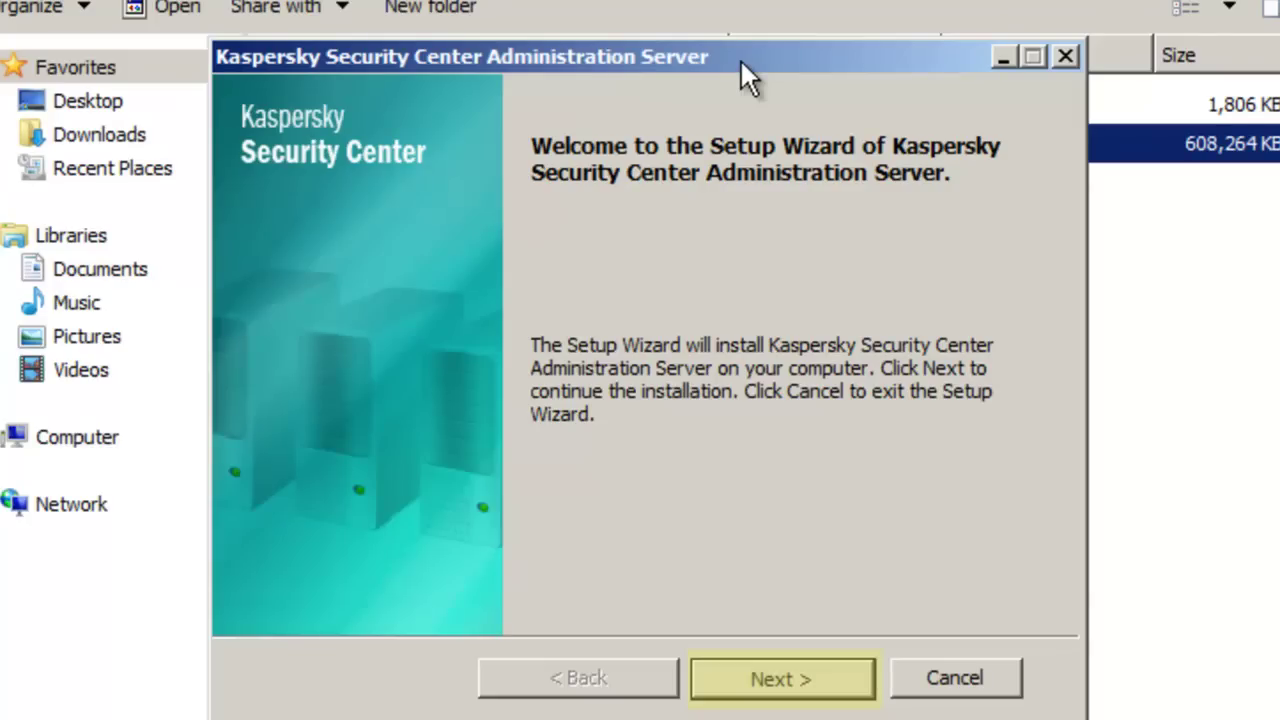
Accept the licence agreement and choose Custom installation
left_click(778, 684)
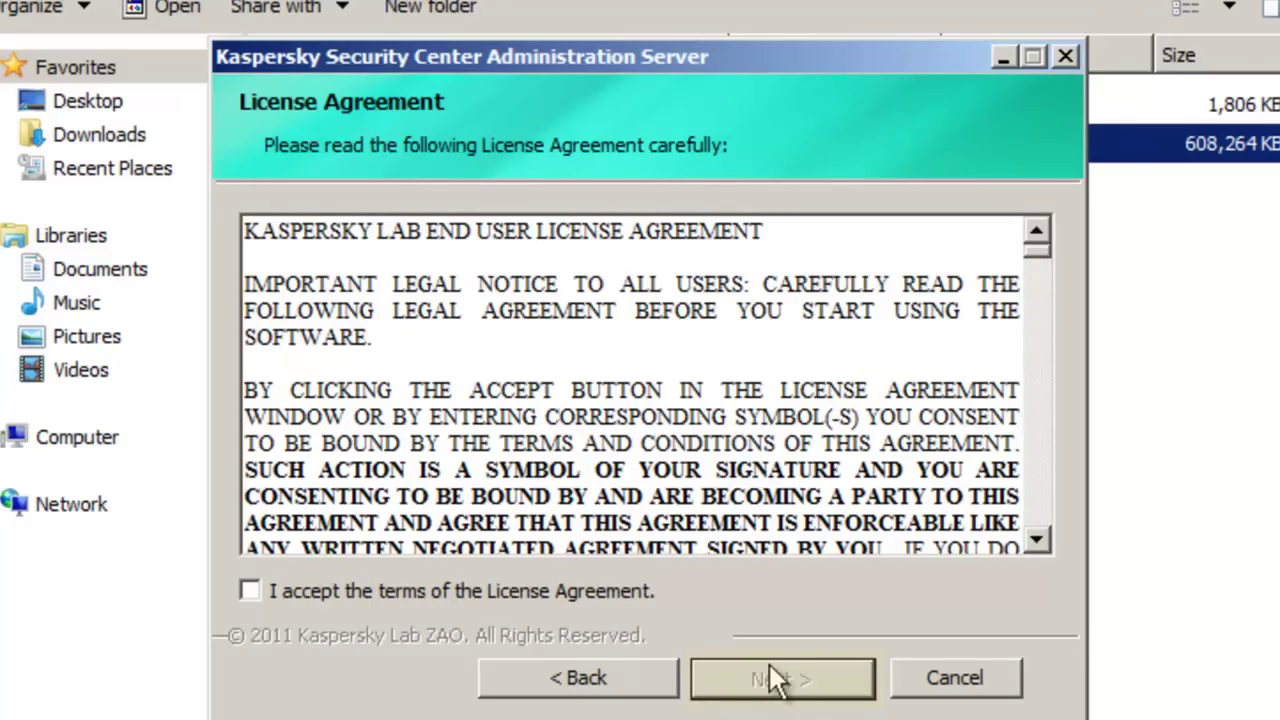
left_click(496, 582)
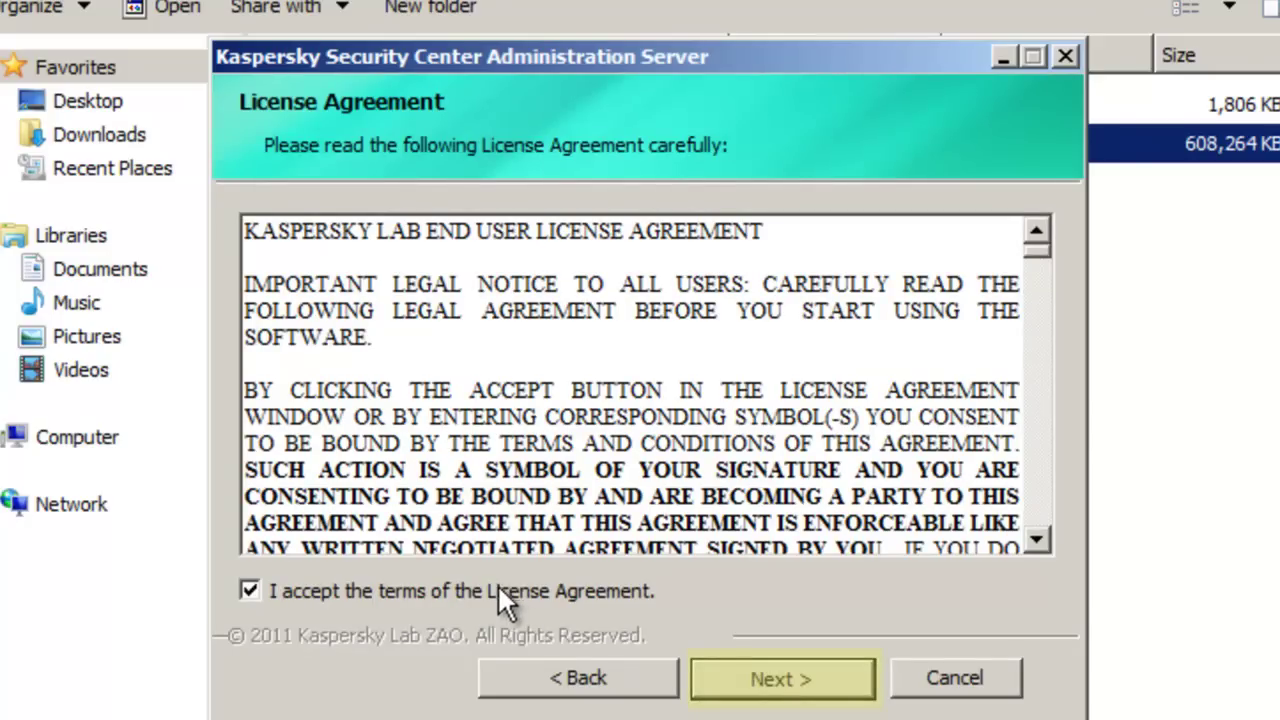
left_click(756, 690)
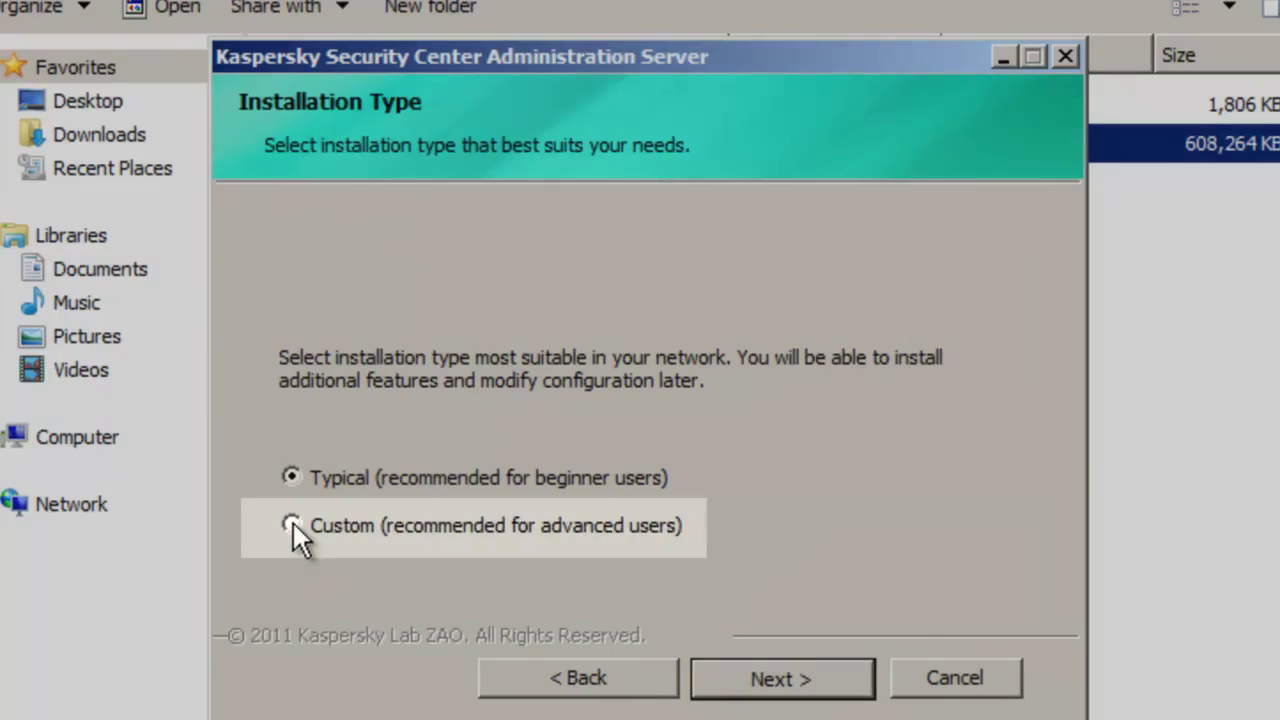
left_click(291, 524)
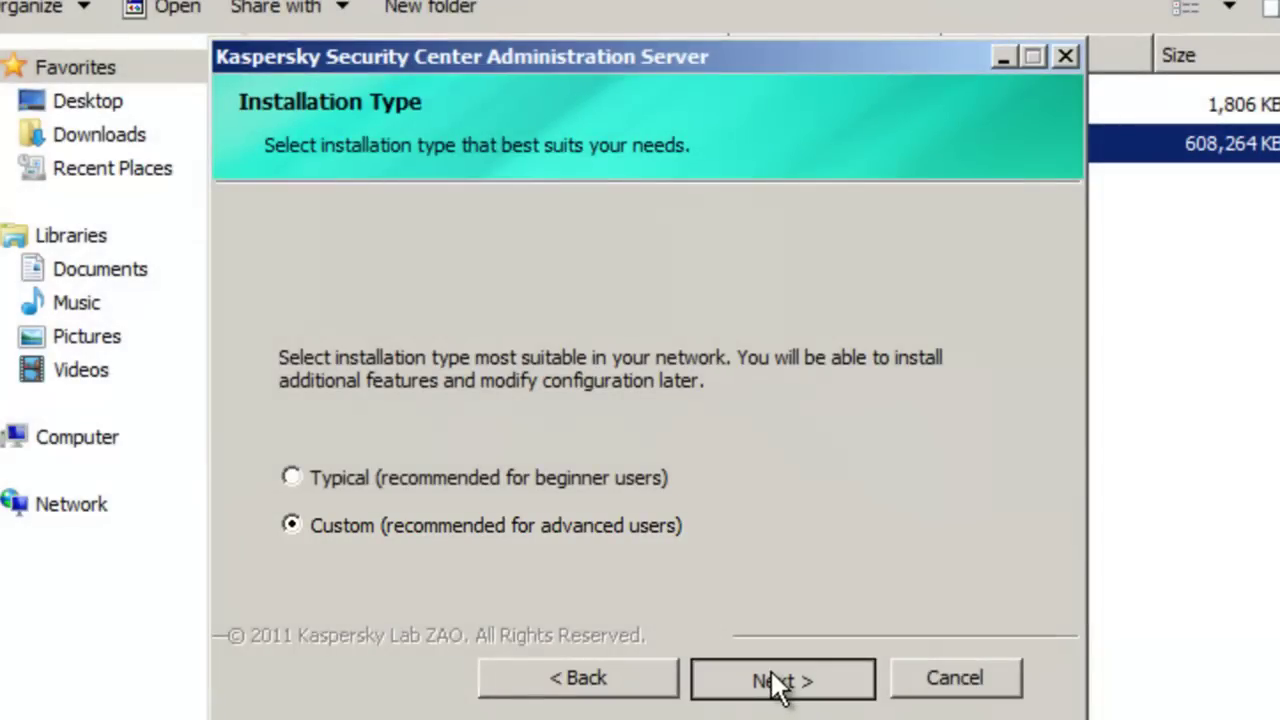
Keep the default components and set the network size to 1000–5000 computers
left_click(776, 684)
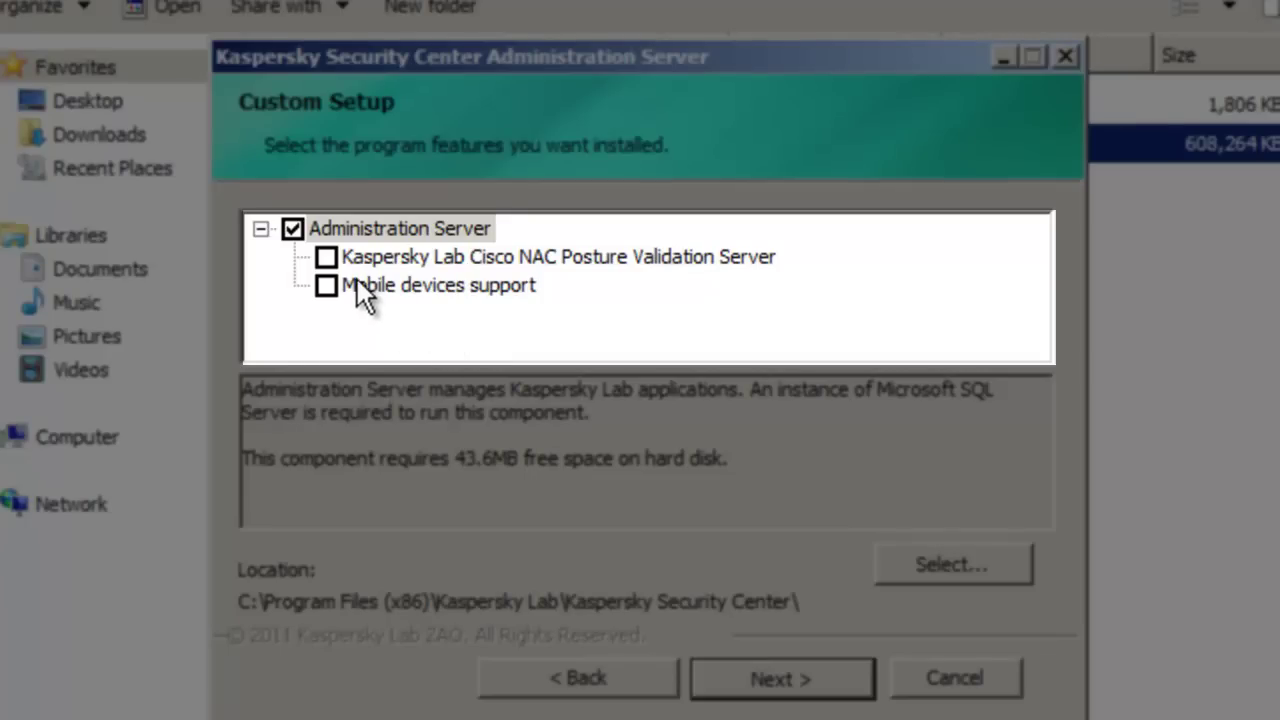
left_click(392, 285)
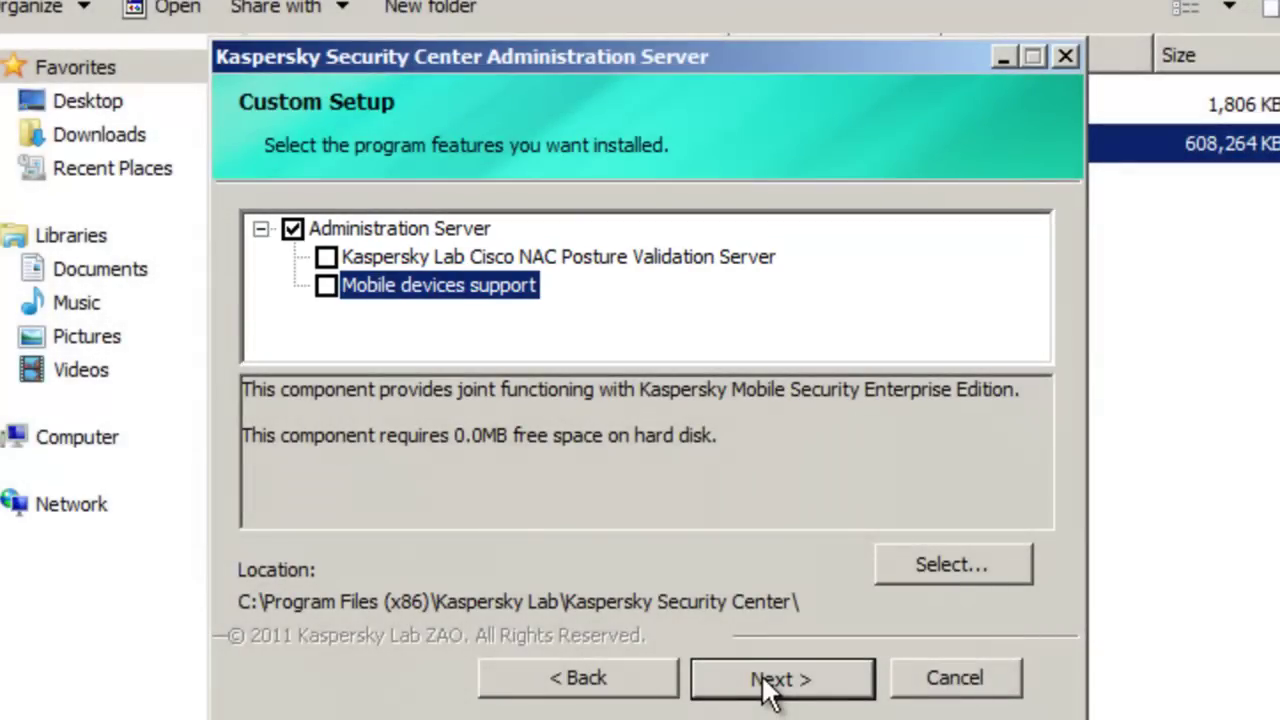
left_click(761, 676)
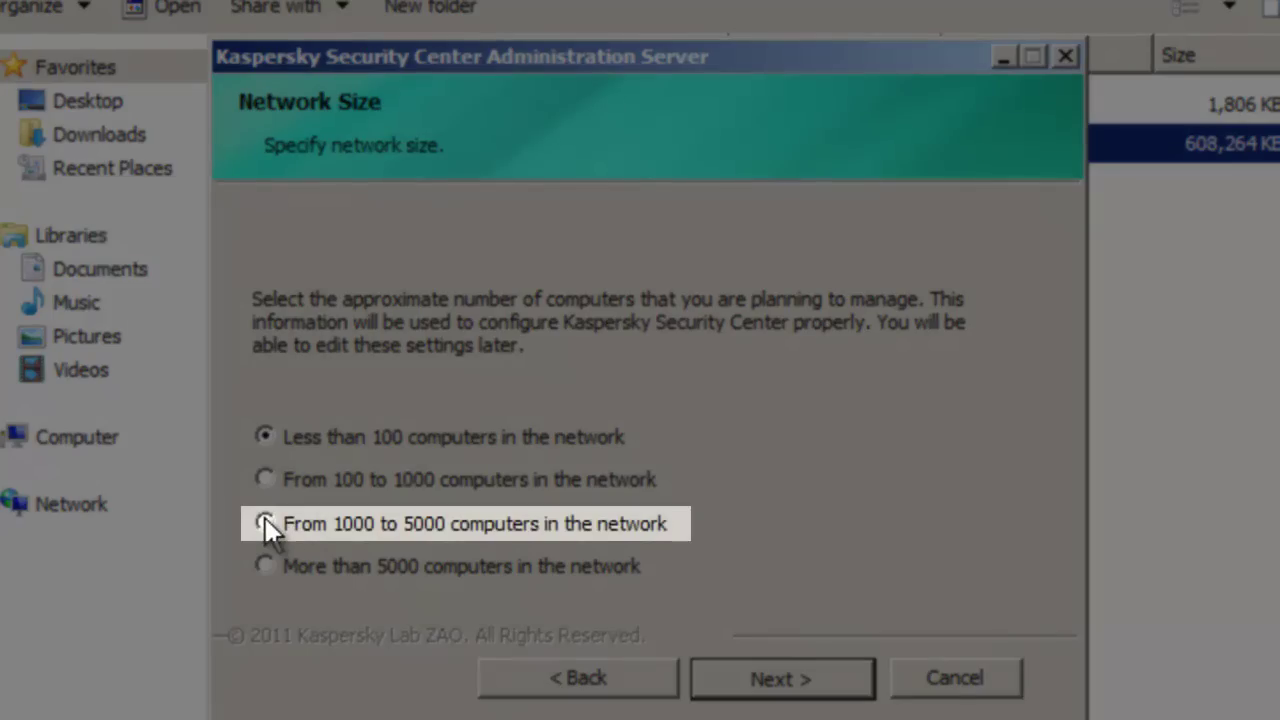
left_click(265, 525)
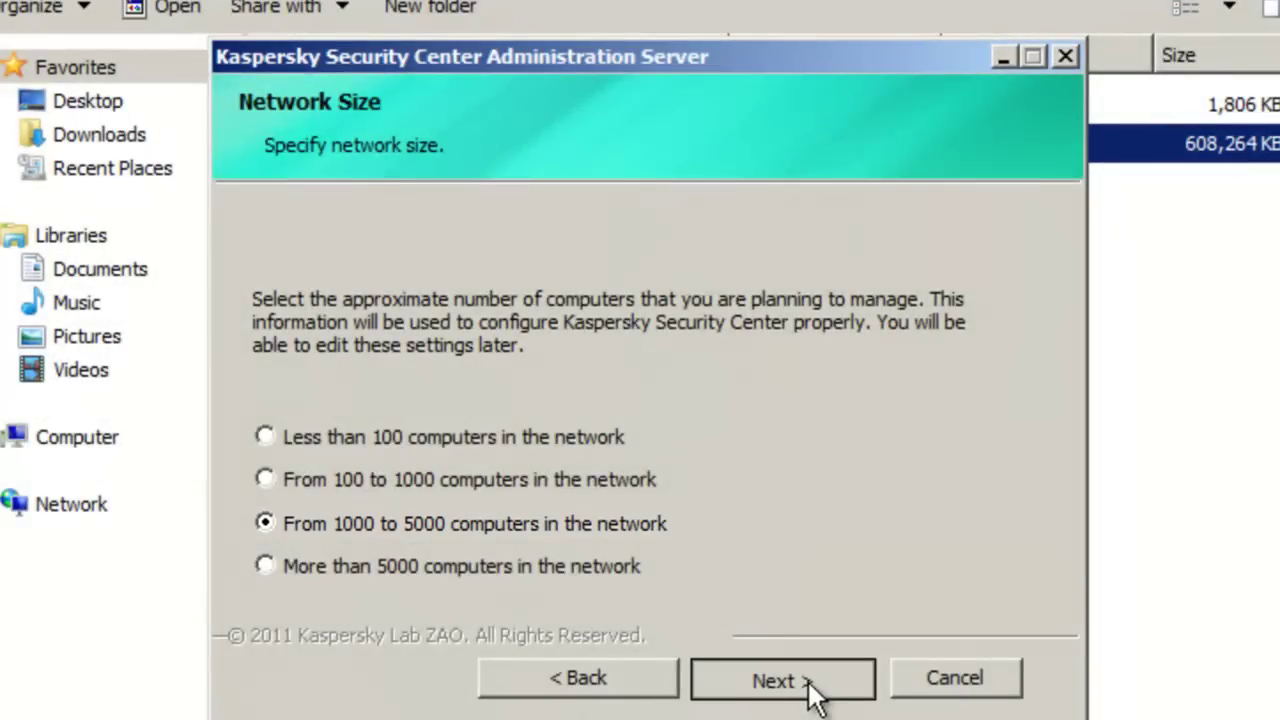
left_click(812, 688)
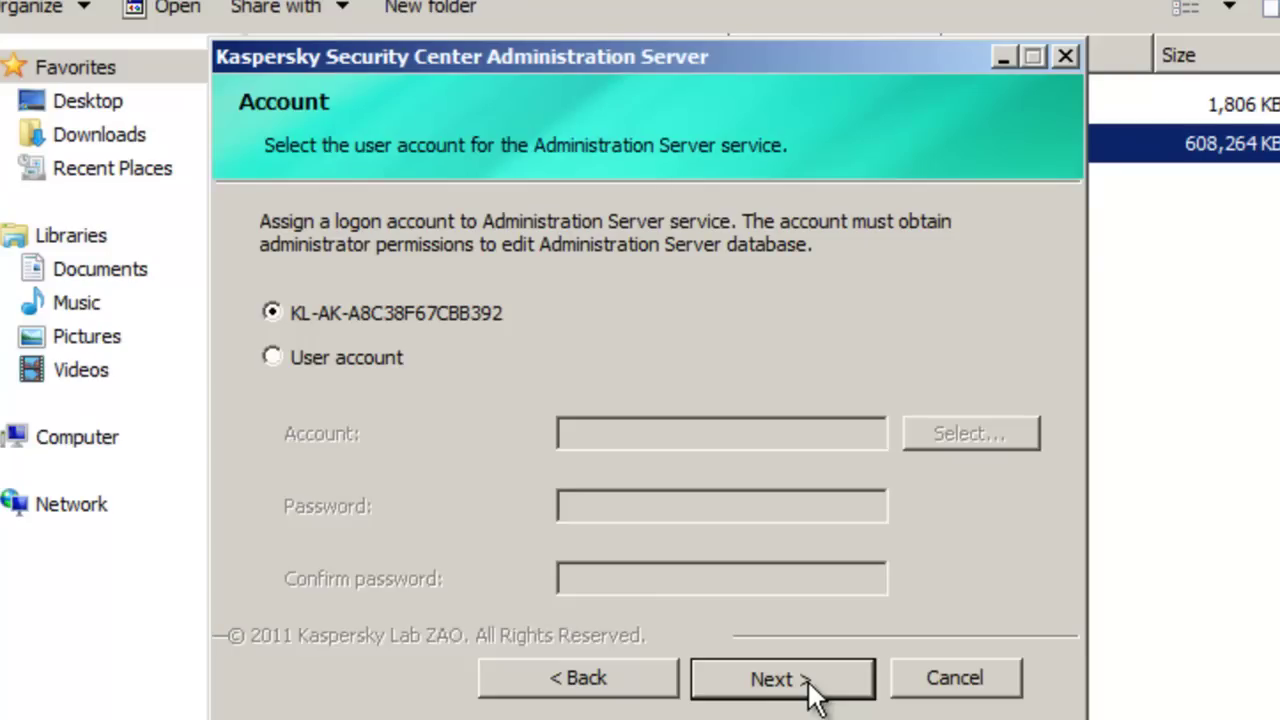
Set the service to run under the domain administrator user account
left_click(313, 360)
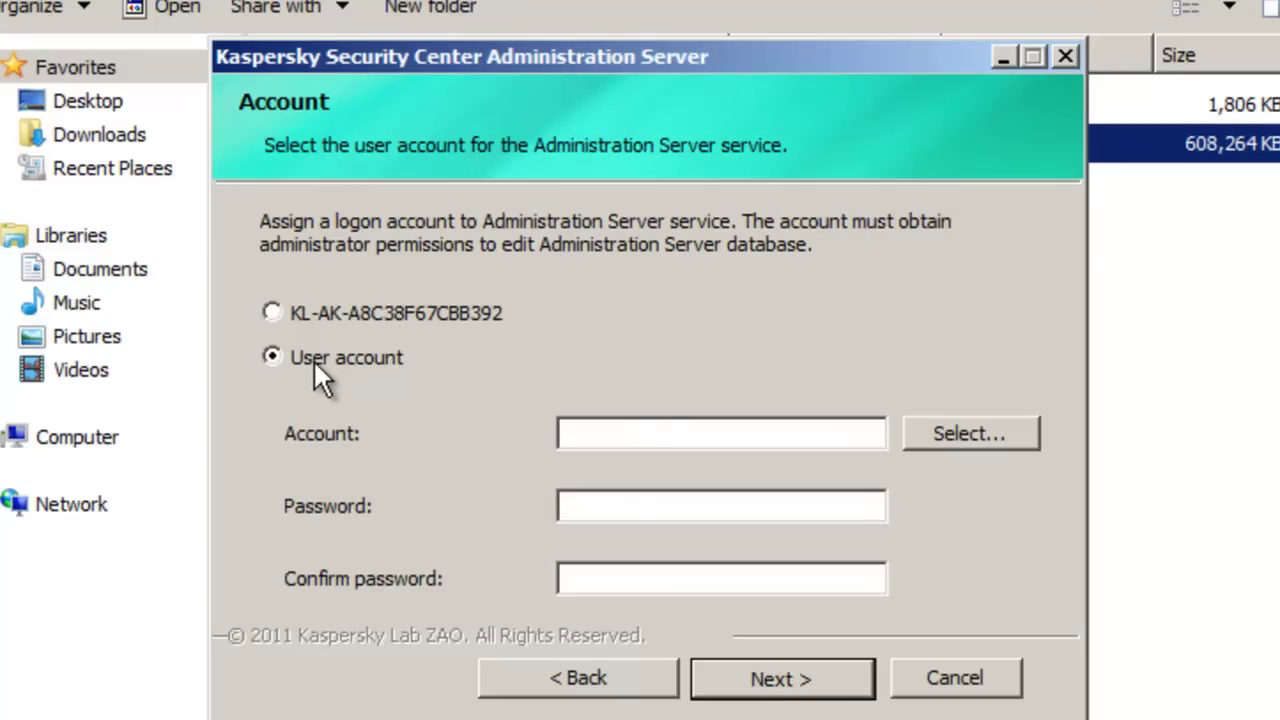
left_click(673, 436)
left_click(995, 427)
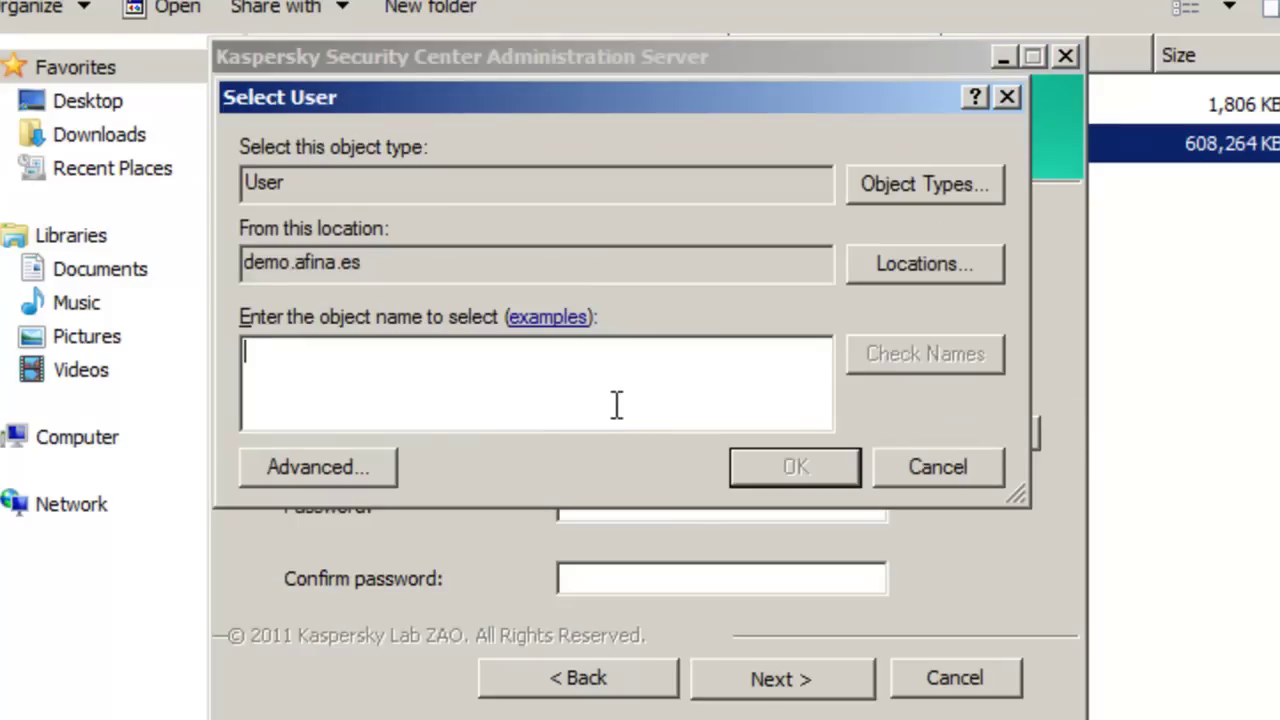
type("administrator")
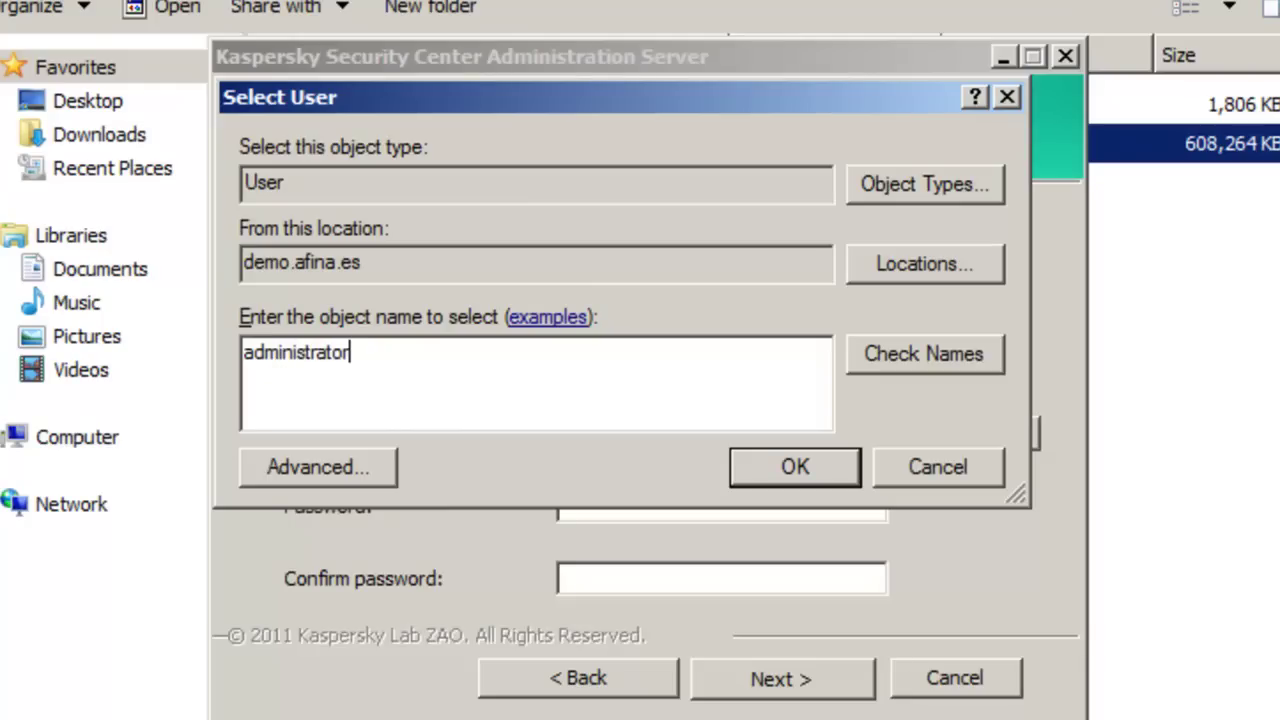
left_click(968, 350)
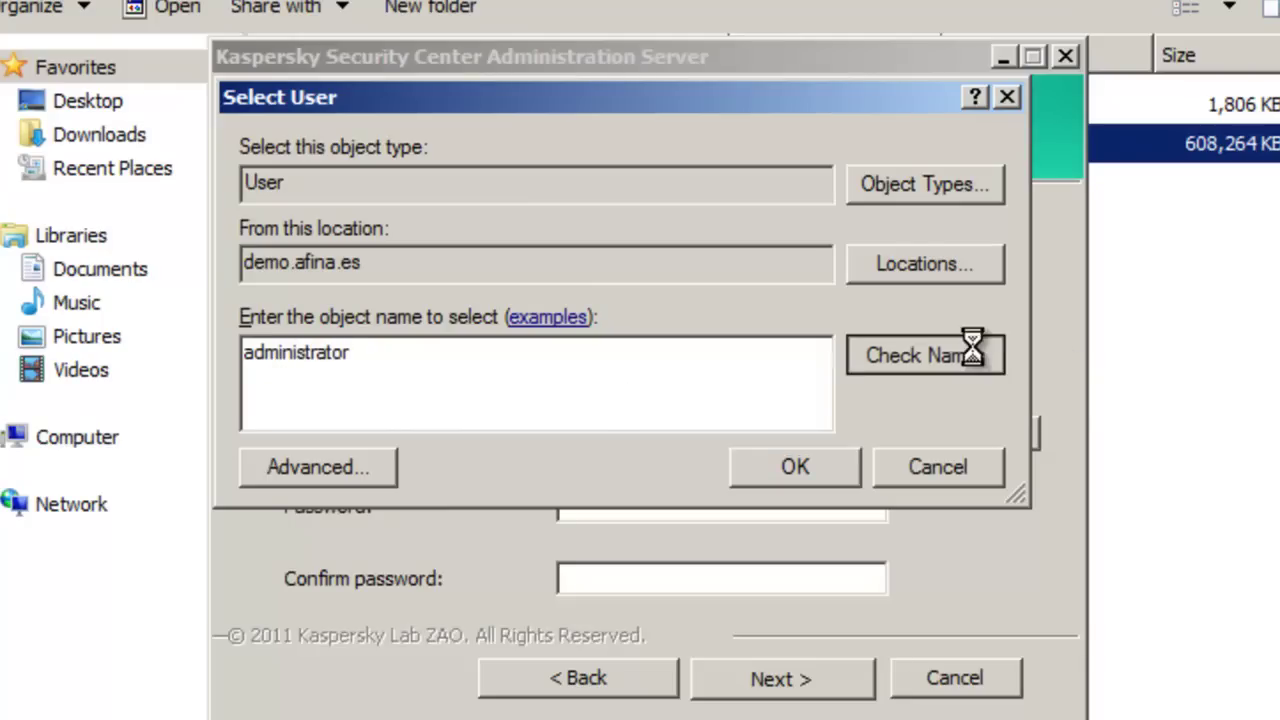
left_click(793, 465)
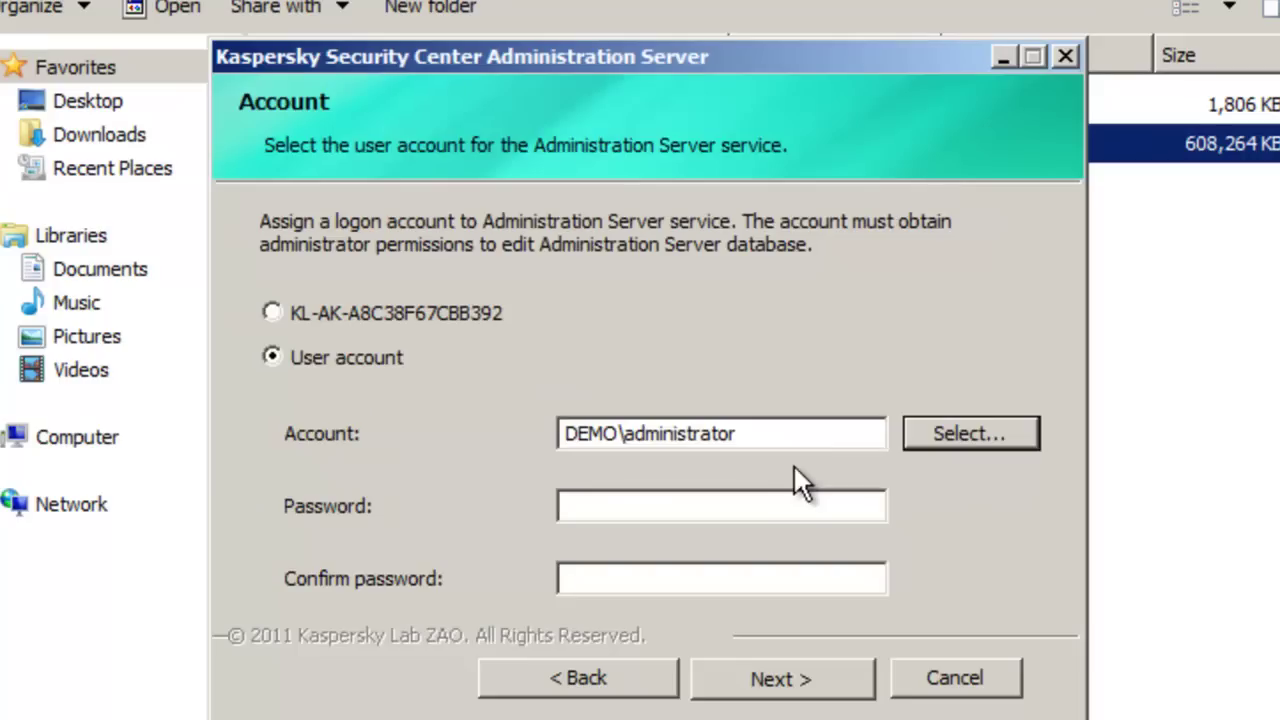
Enter and confirm the administrator account password
left_click(760, 505)
type("******")
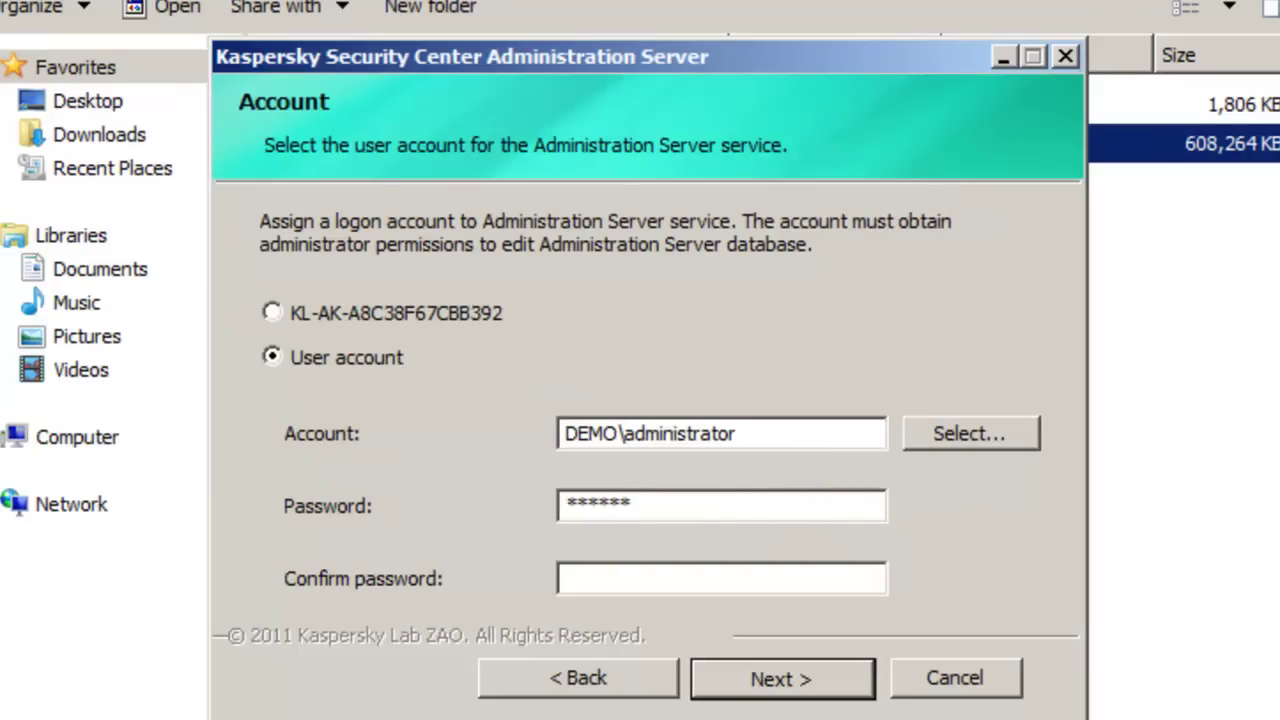
key("Tab")
type("******")
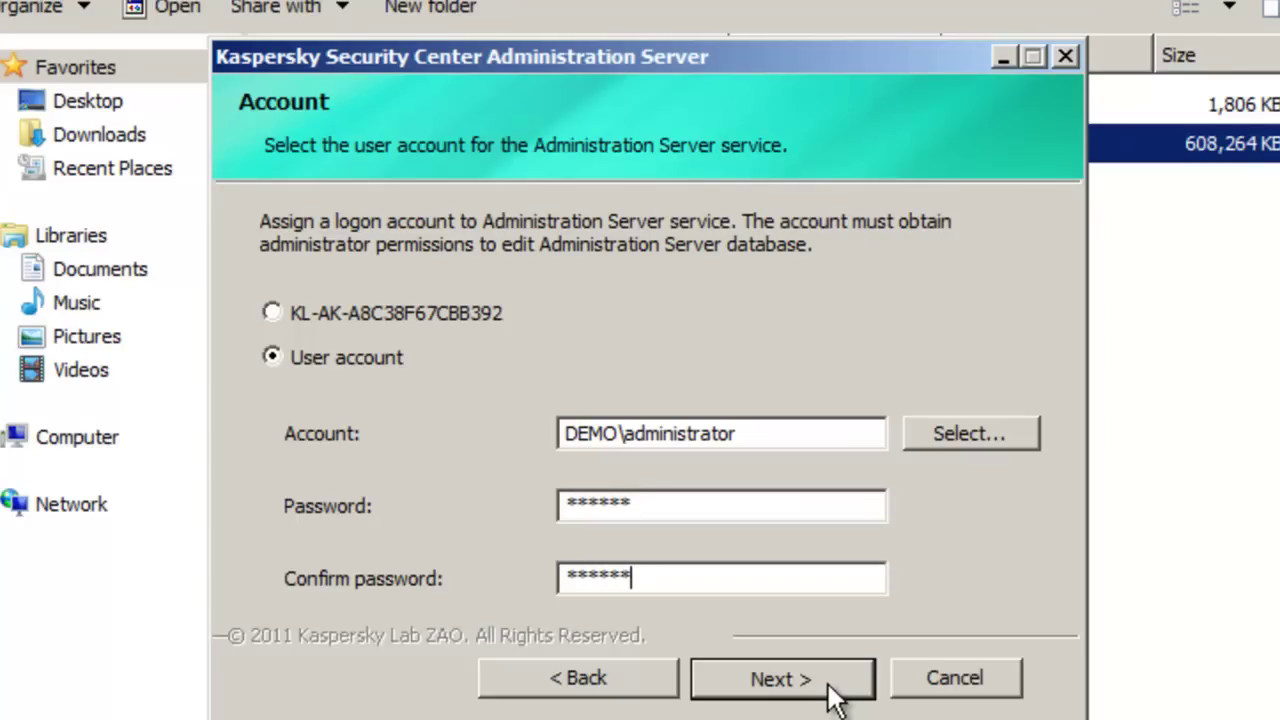
left_click(828, 684)
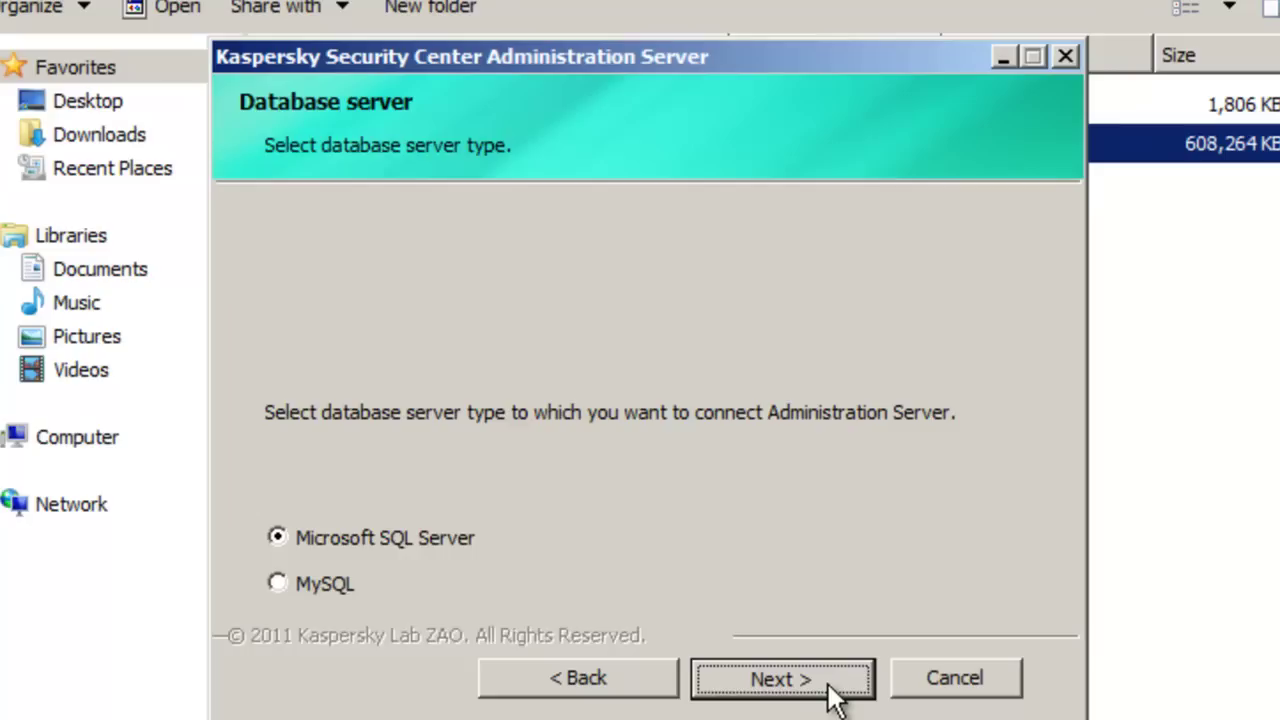
Use SQL 2005 Express with Windows authentication and the KLSHARE shared folder
left_click(828, 685)
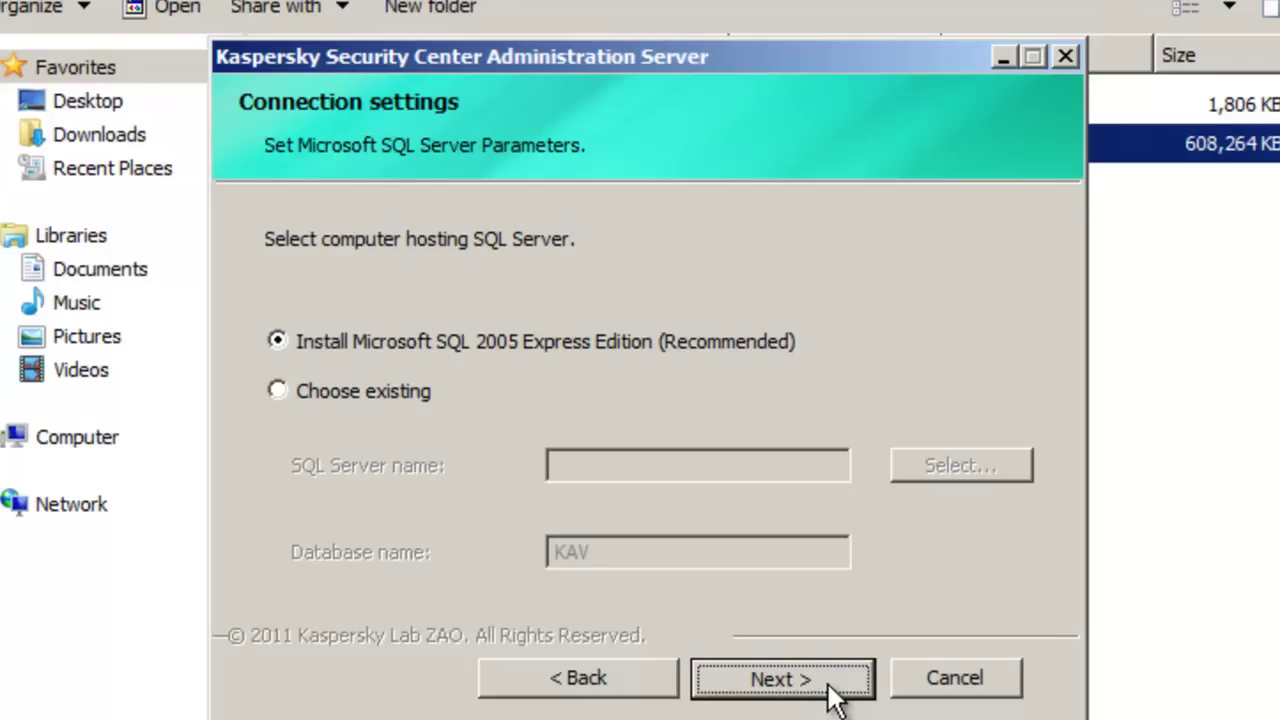
left_click(830, 697)
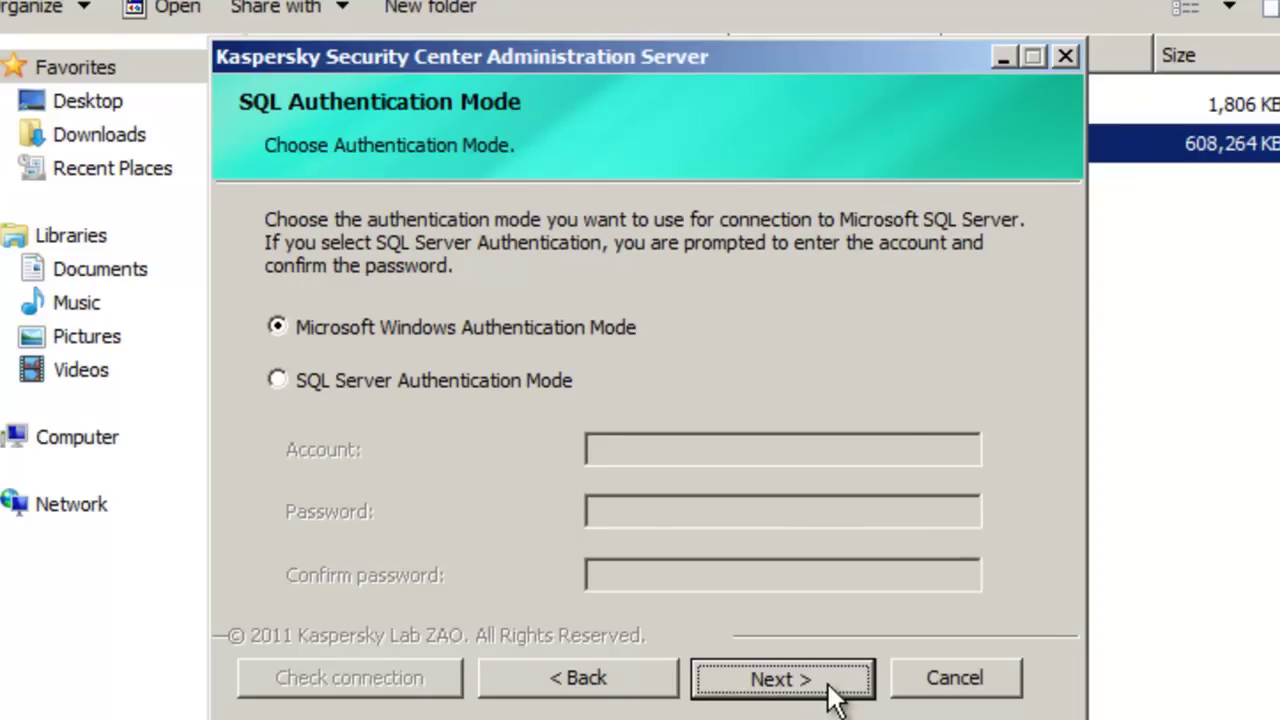
left_click(830, 697)
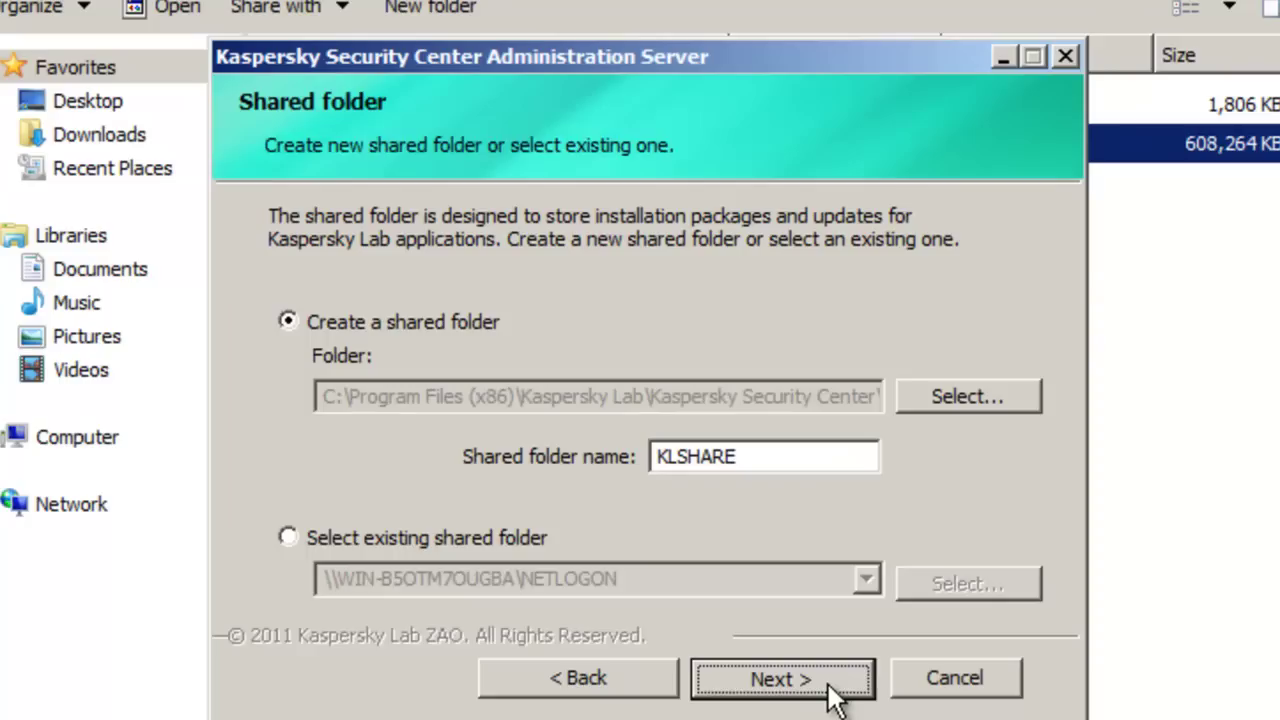
left_click(829, 688)
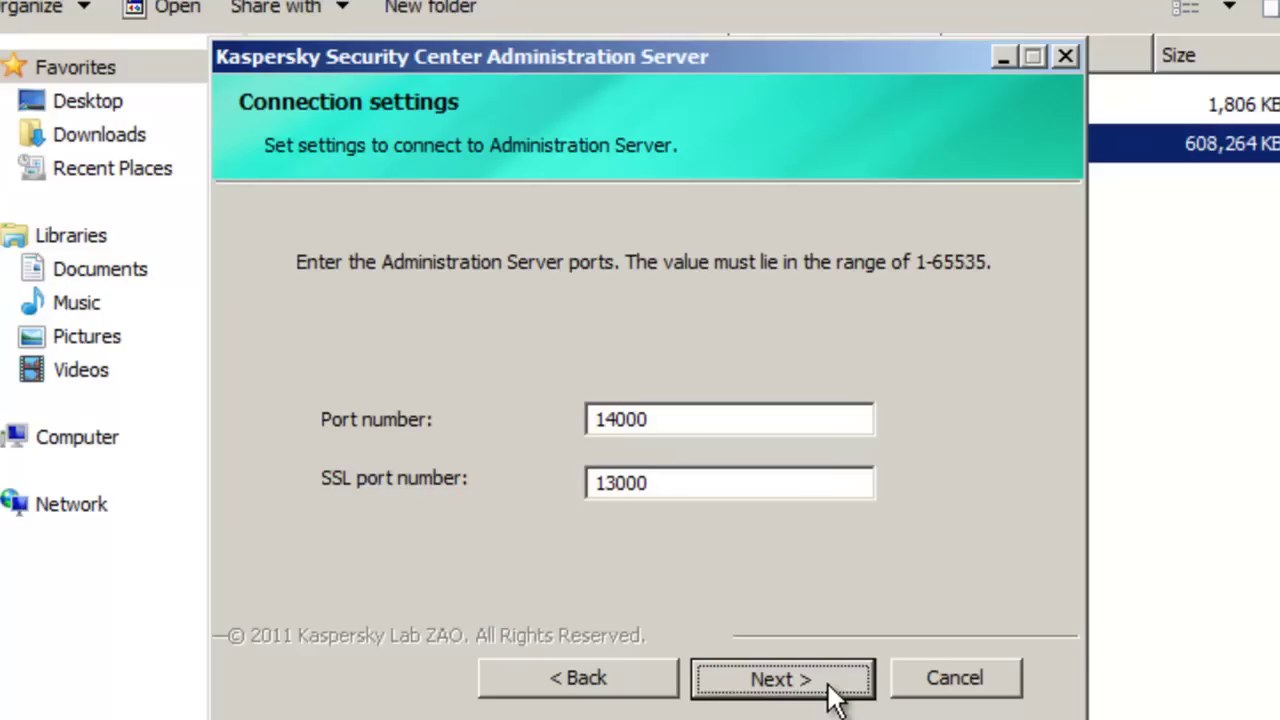
Keep ports 14000/13000 and server address 192.168.254.125
left_click(829, 684)
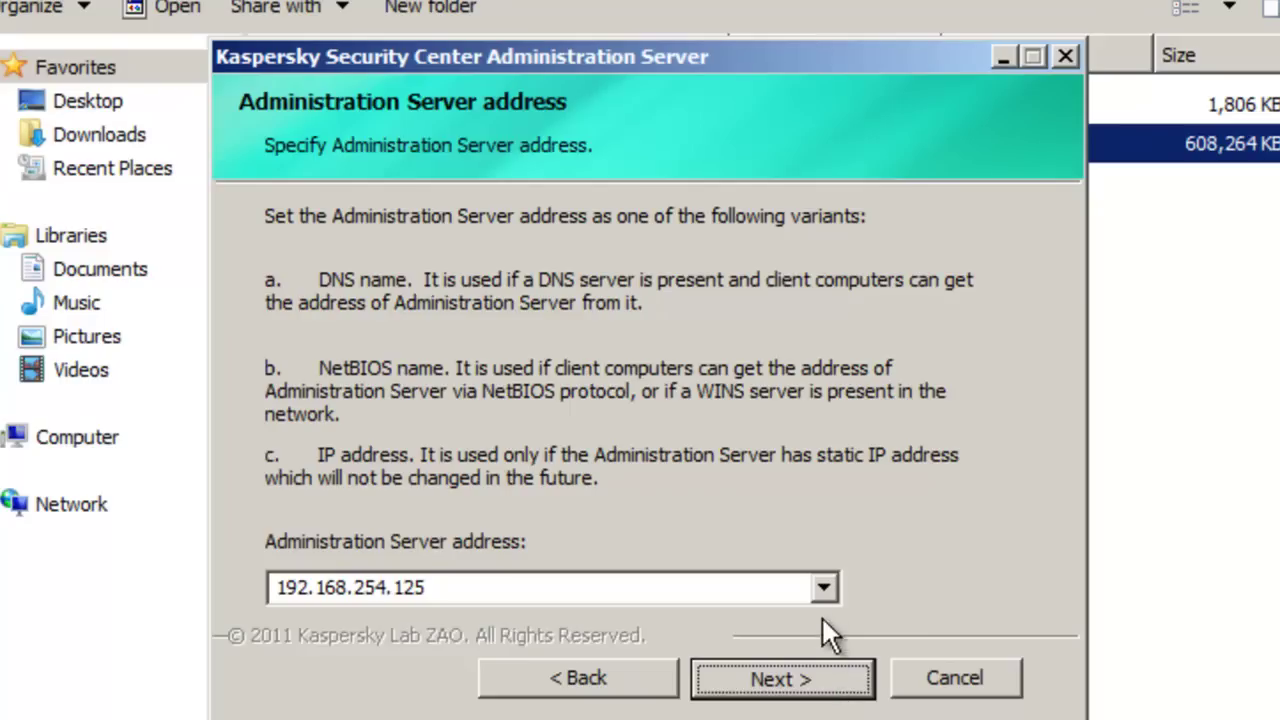
left_click(824, 587)
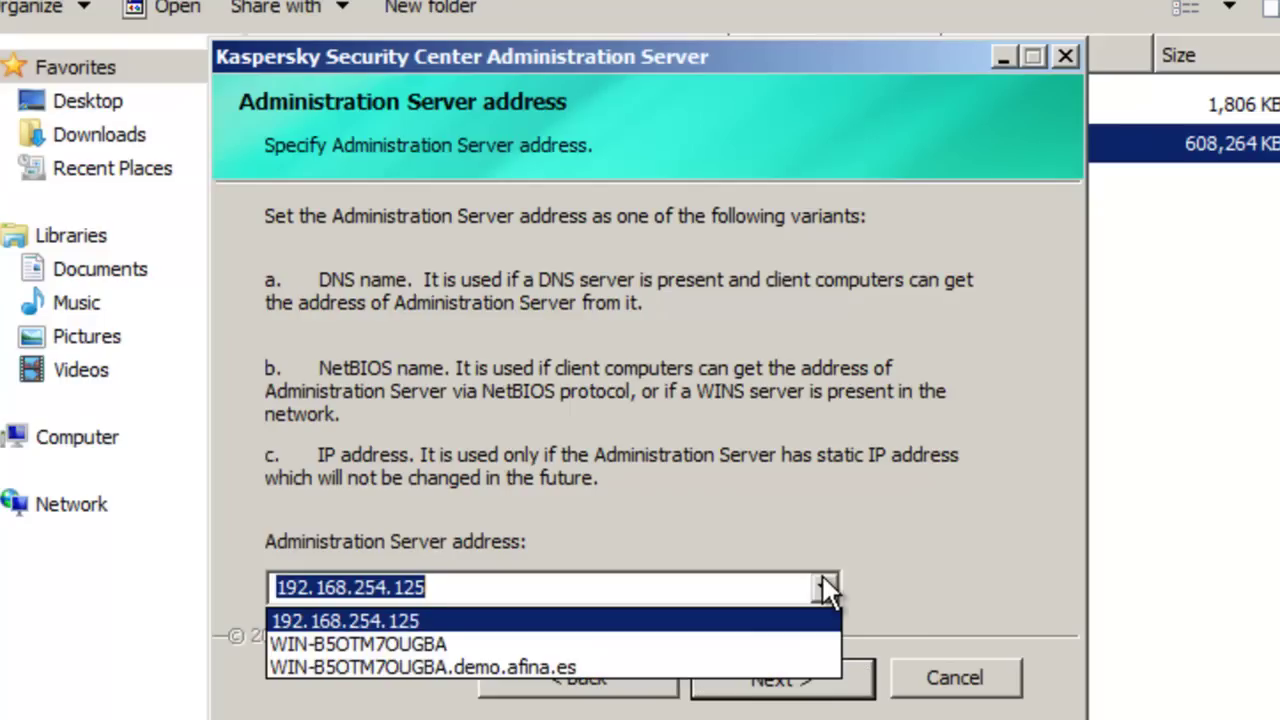
left_click(824, 587)
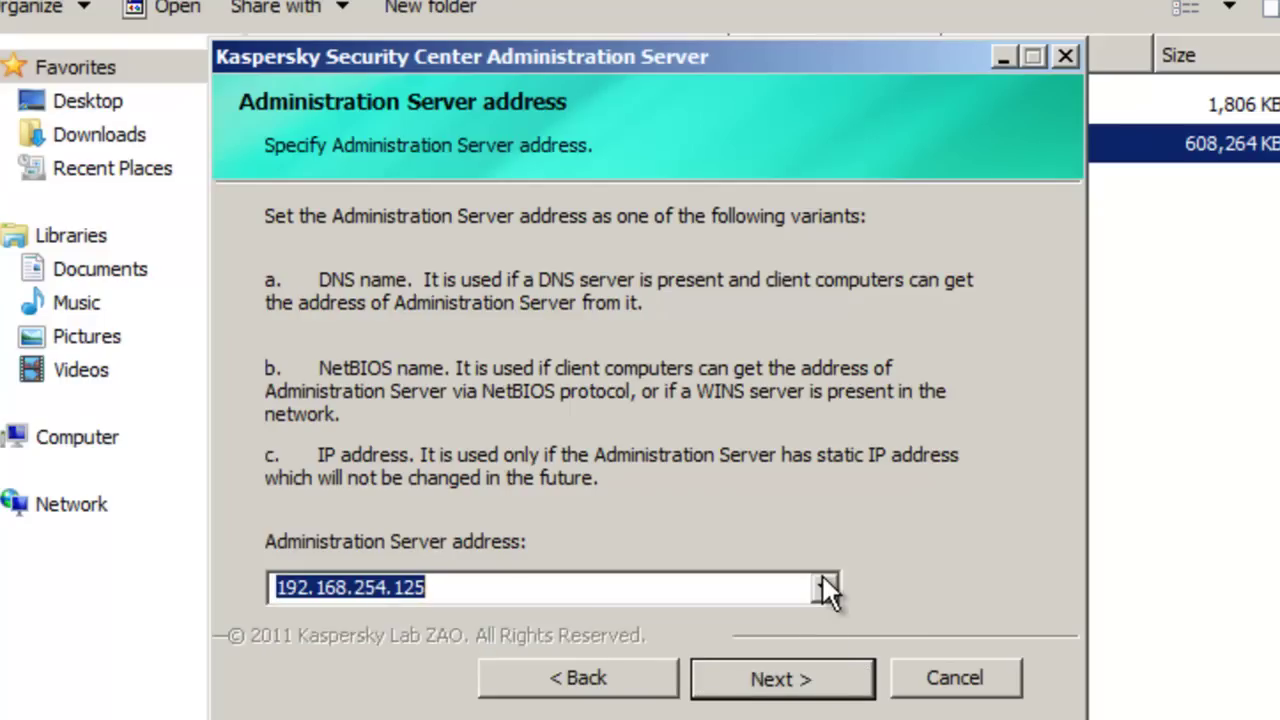
left_click(823, 670)
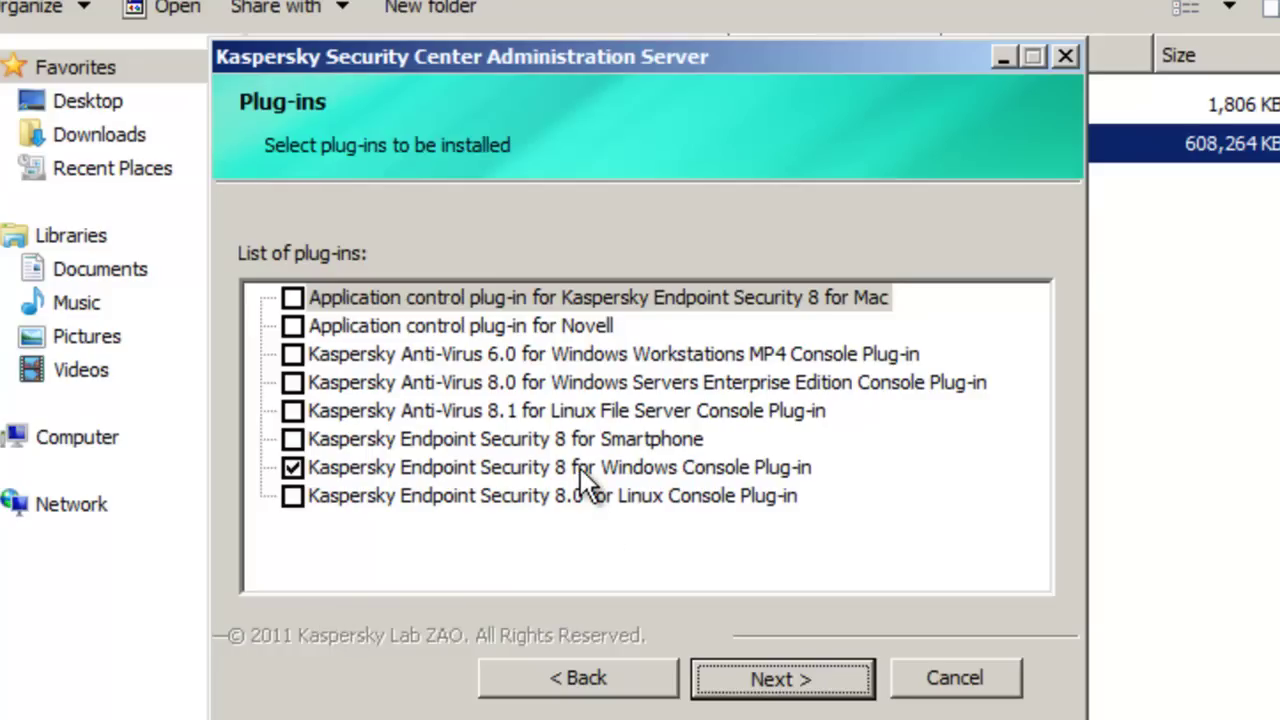
Add the Anti-Virus 6.0 Workstations and 8.0 Windows Servers plug-ins and install
left_click(291, 354)
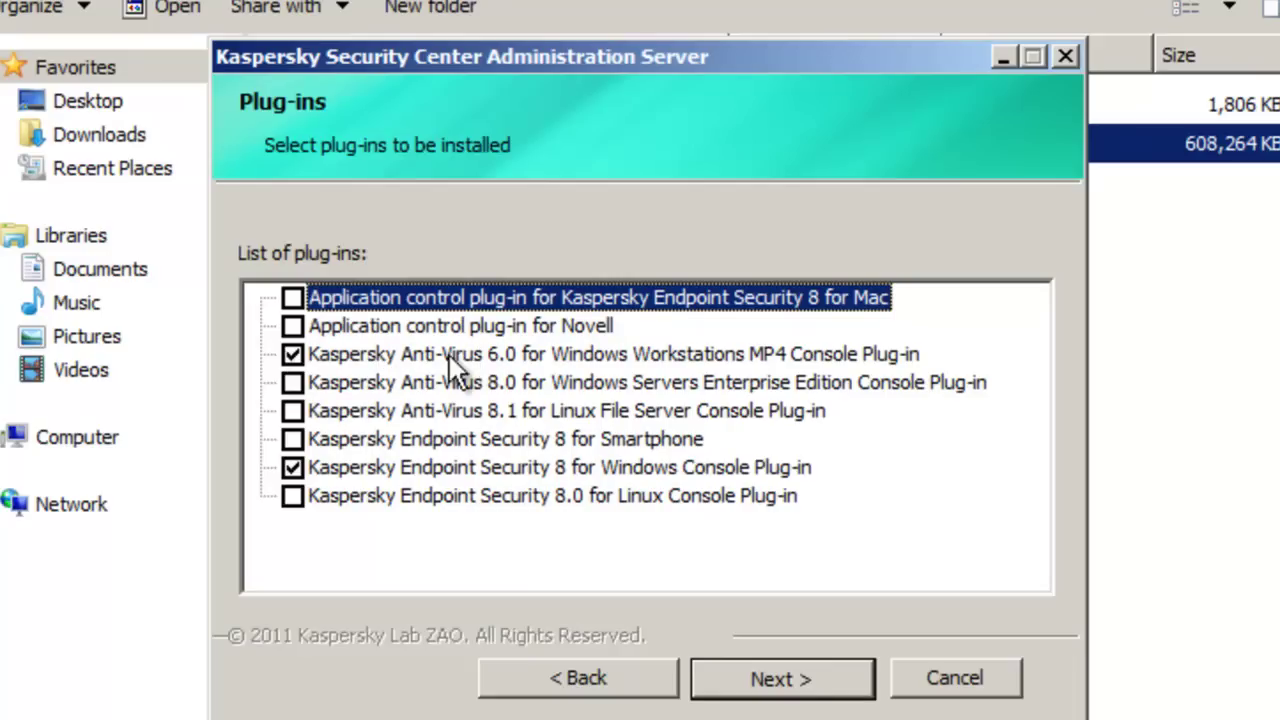
left_click(291, 383)
left_click(779, 678)
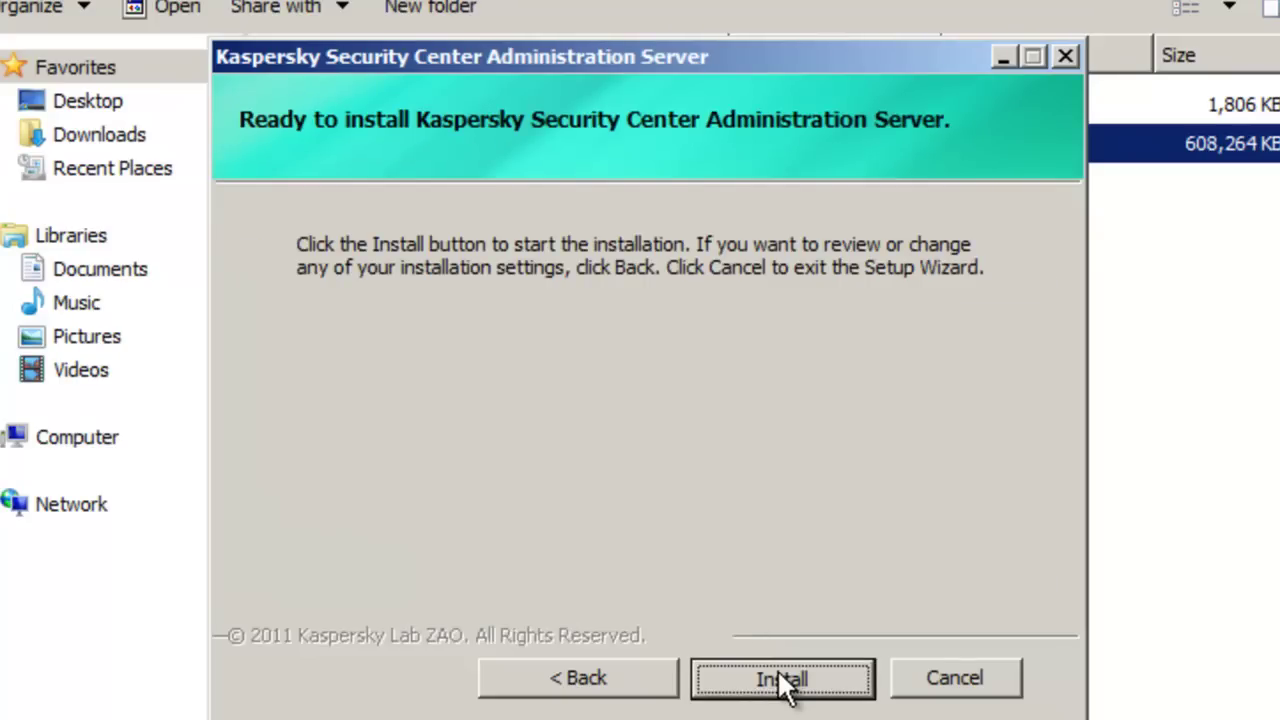
left_click(779, 680)
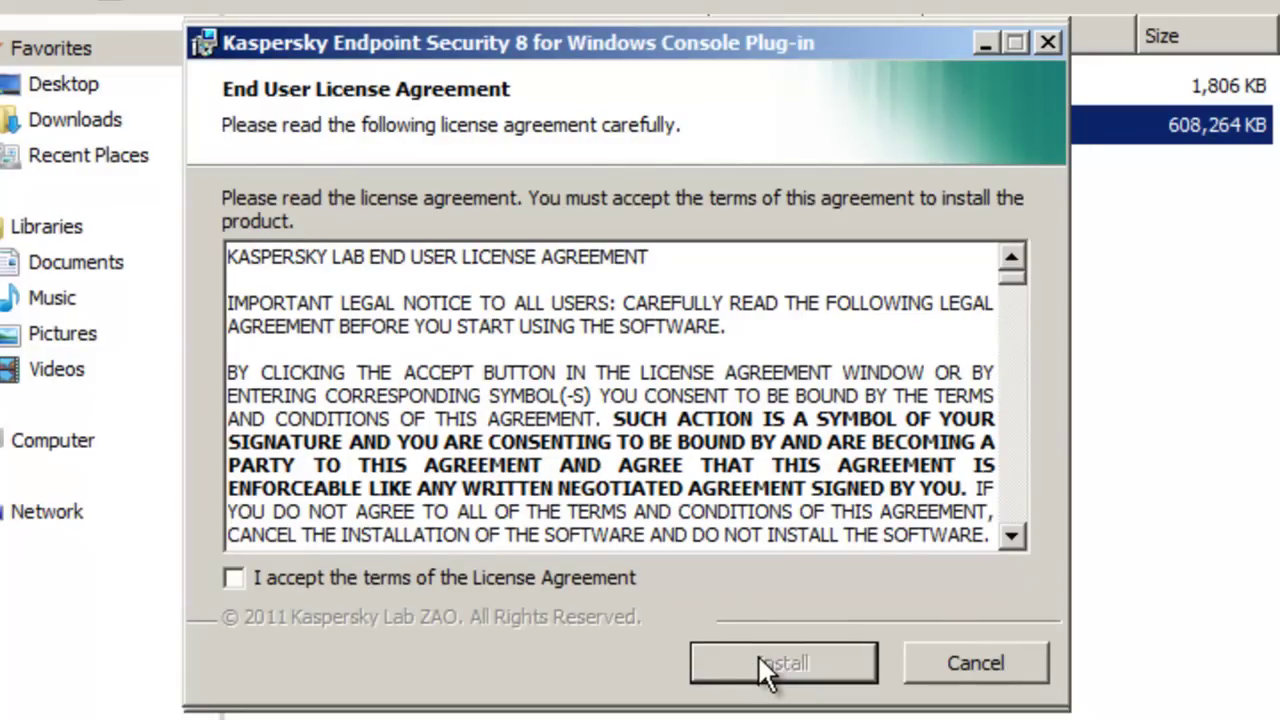
Accept the Endpoint Security 8 plug-in licence, install it, and close the finished wizard
left_click(396, 580)
left_click(730, 668)
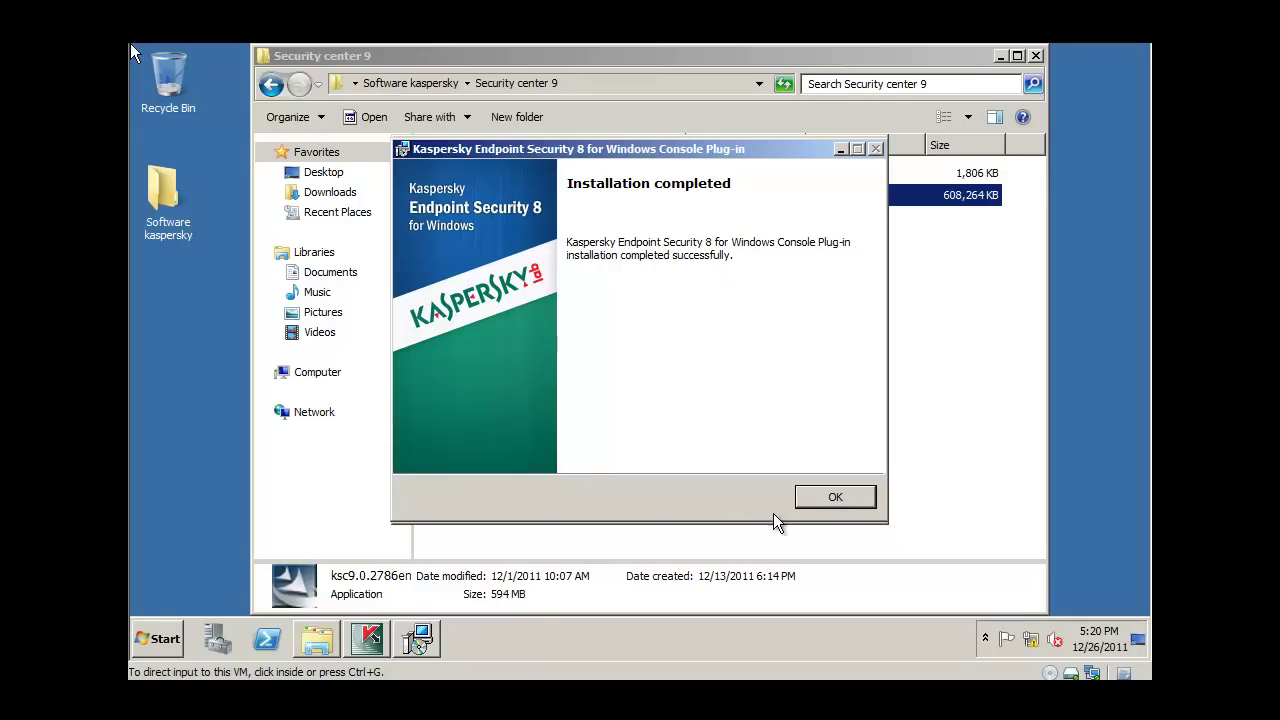
left_click(831, 497)
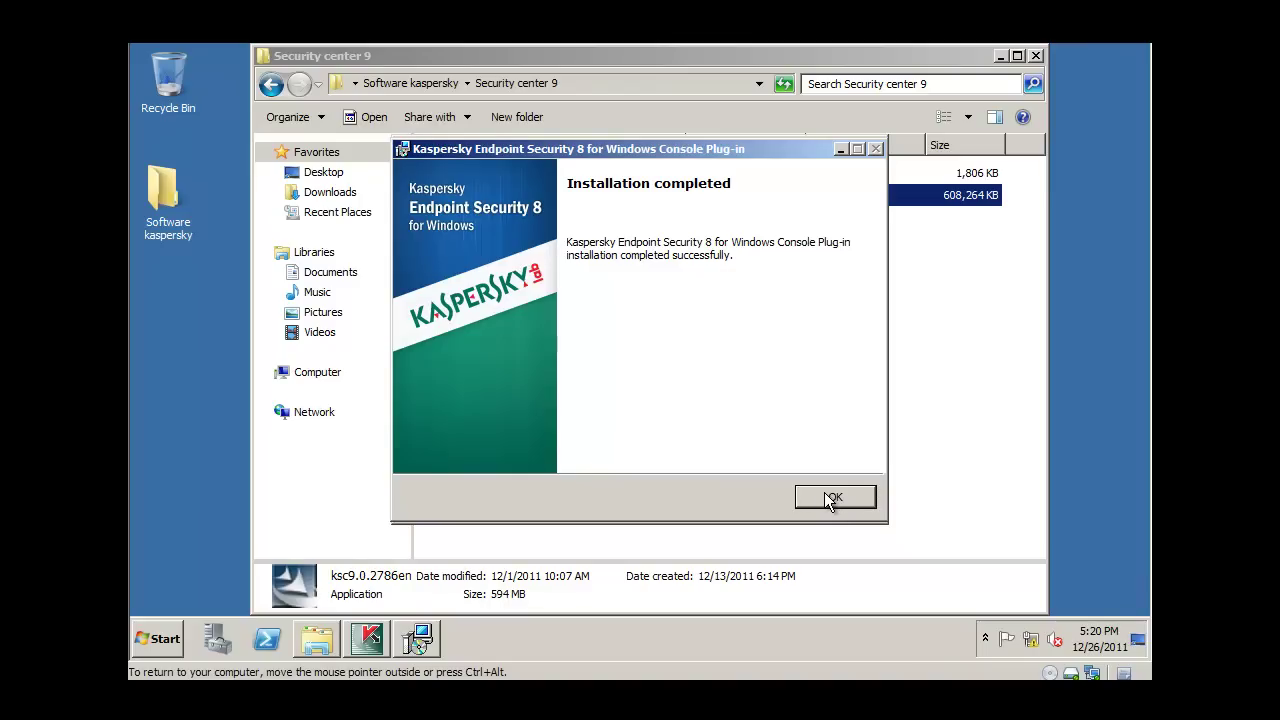
left_click(828, 497)
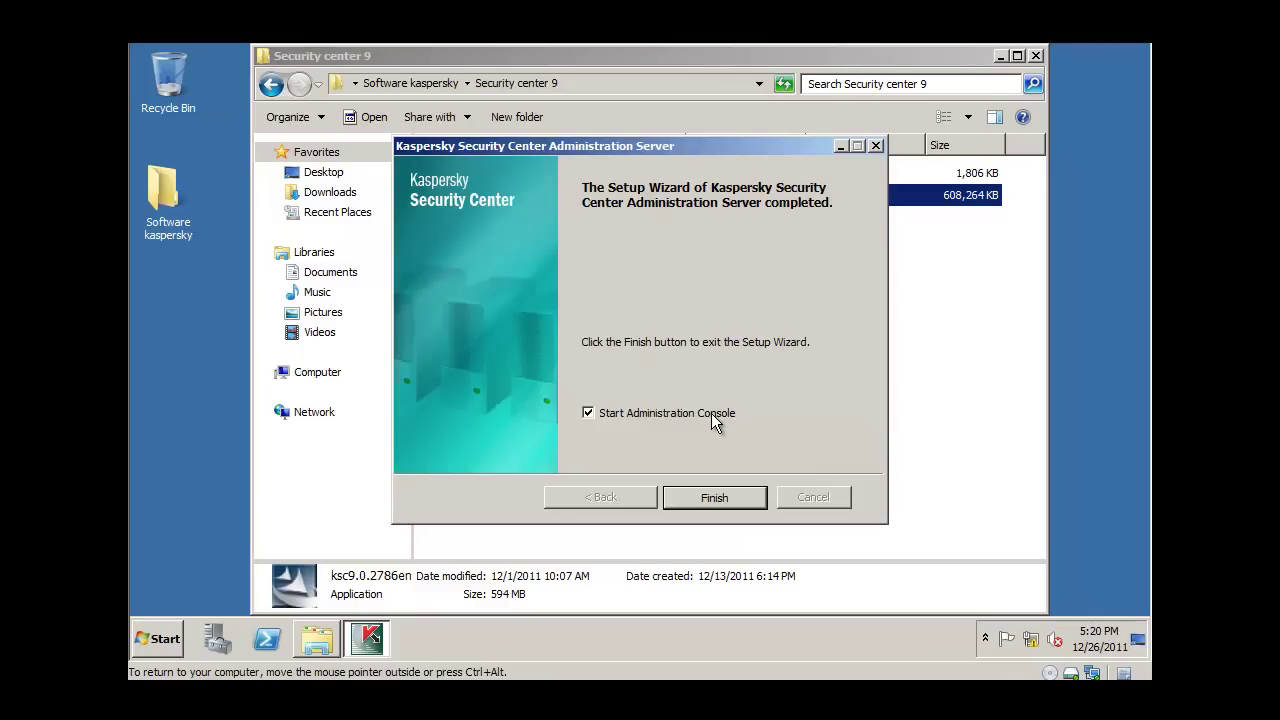
left_click(714, 497)
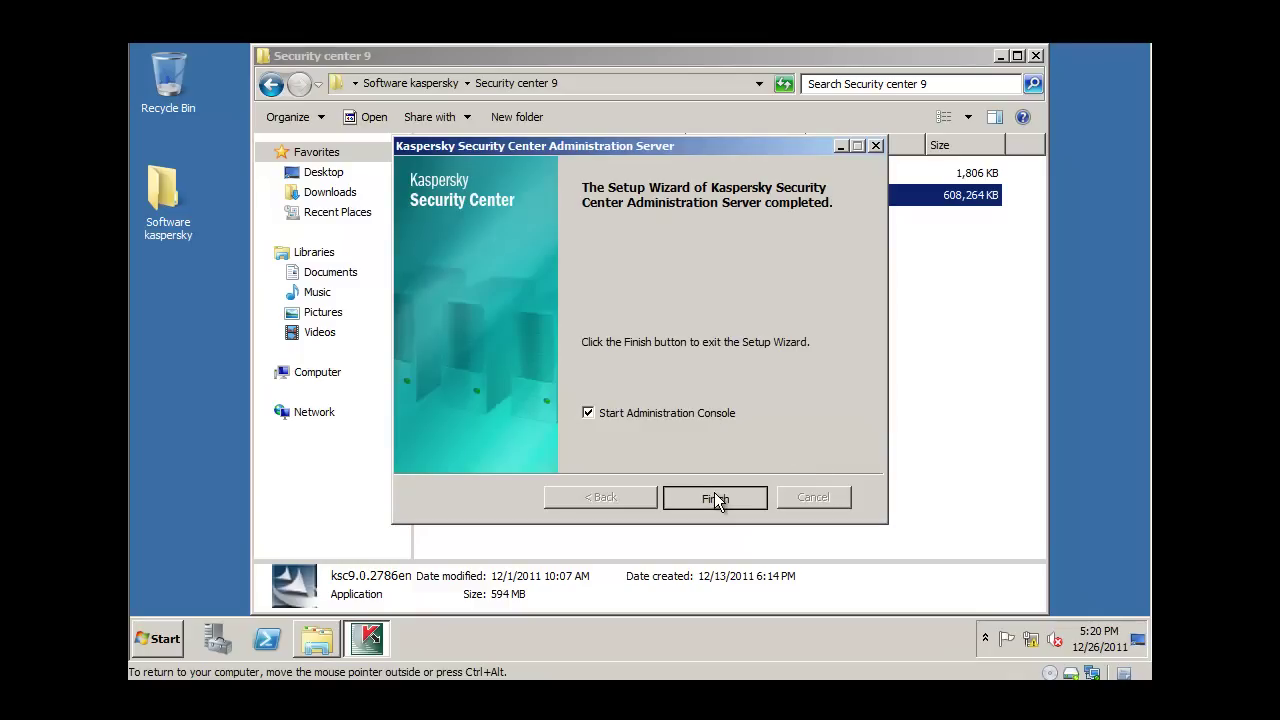